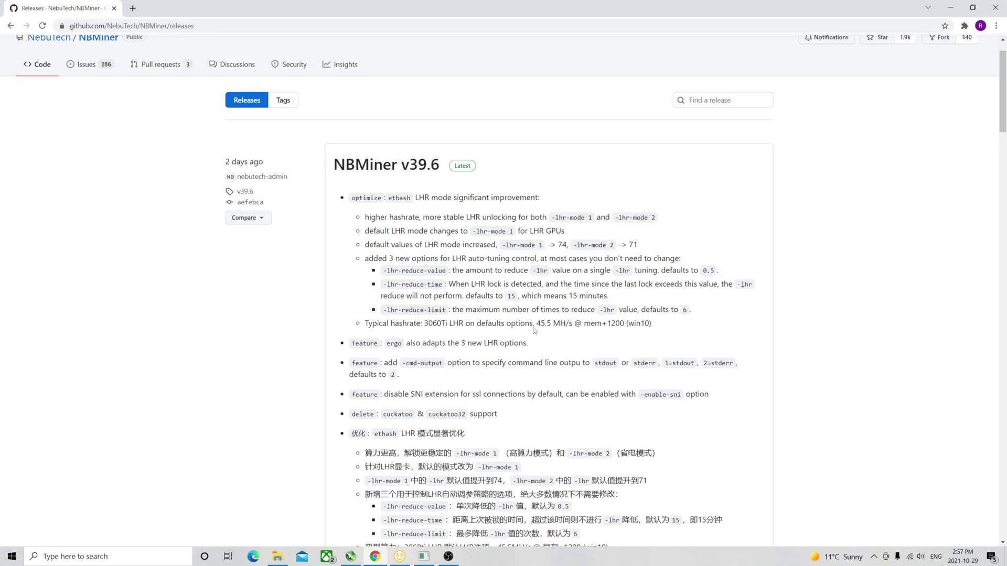
# Review the v39.6 release notes' 45.5 MH/s typical hashrate and scroll down to Assets.
pyautogui.moveTo(537, 324); pyautogui.dragTo(575, 324)
pyautogui.click(610, 339)
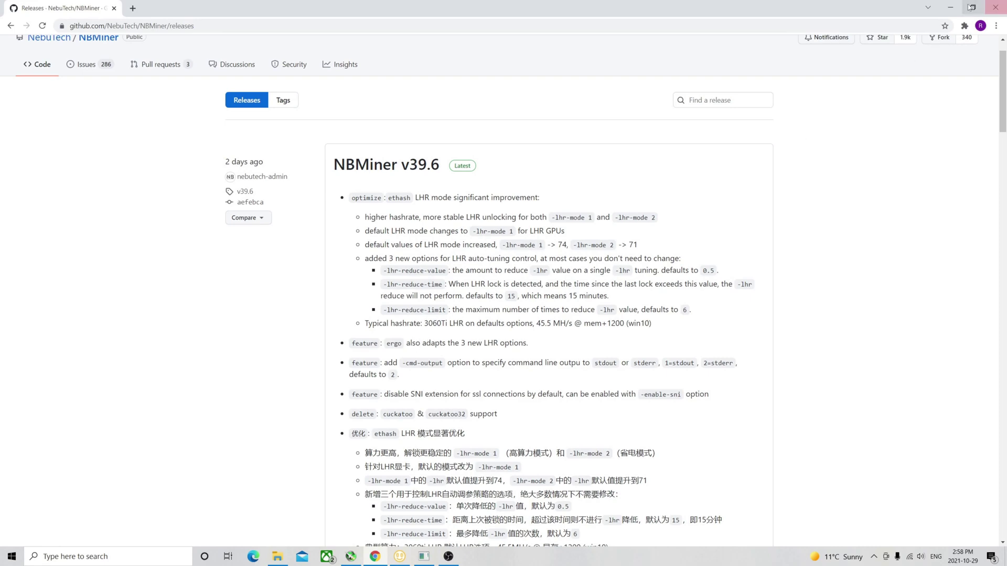
pyautogui.scroll(-4, 571, 286)
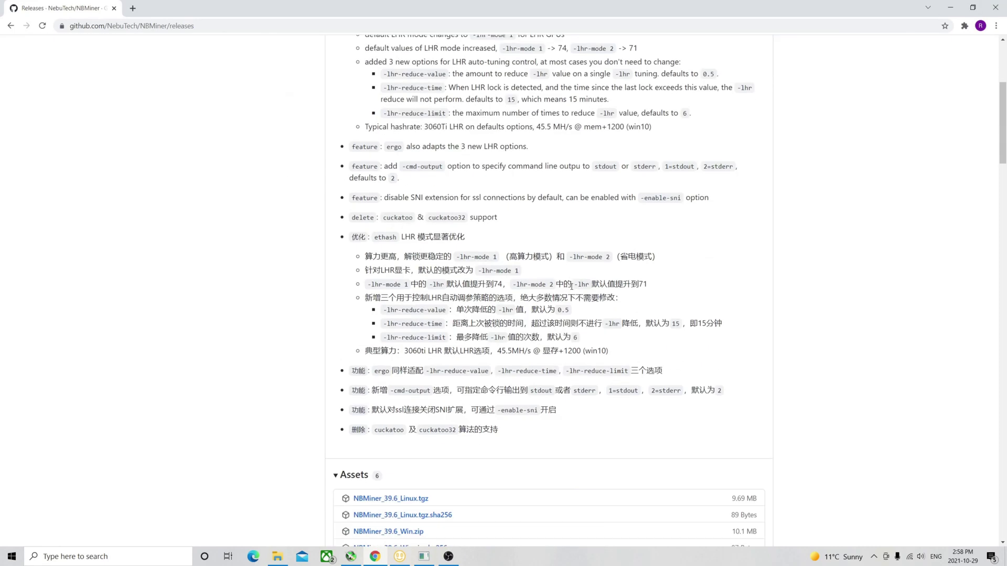
pyautogui.scroll(-2, 572, 286)
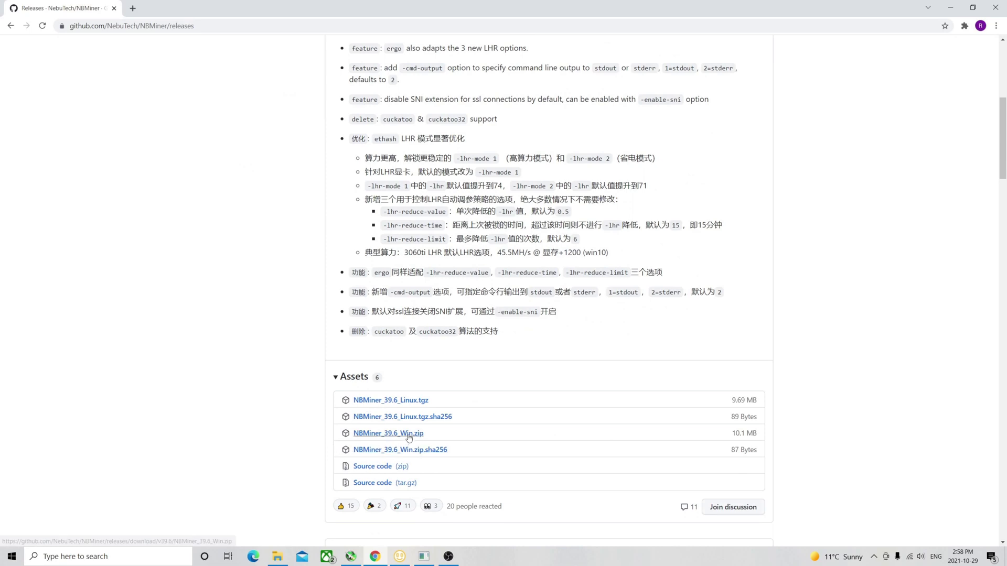
# Maximize the extracted NBMiner_Win package window, select all 17 files, and minimize it.
pyautogui.click(280, 555)
pyautogui.moveTo(738, 112); pyautogui.dragTo(535, 72)
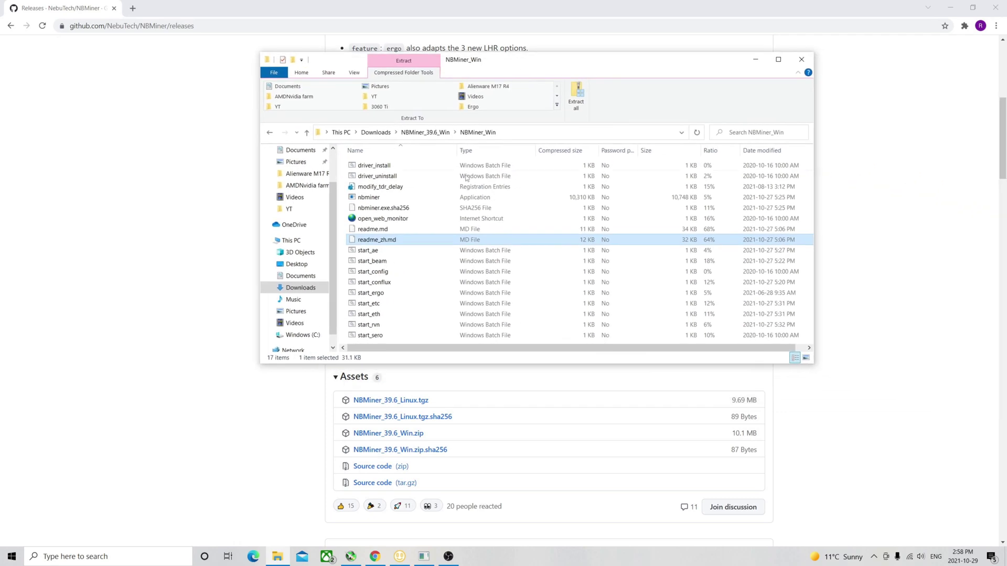
pyautogui.doubleClick(534, 71)
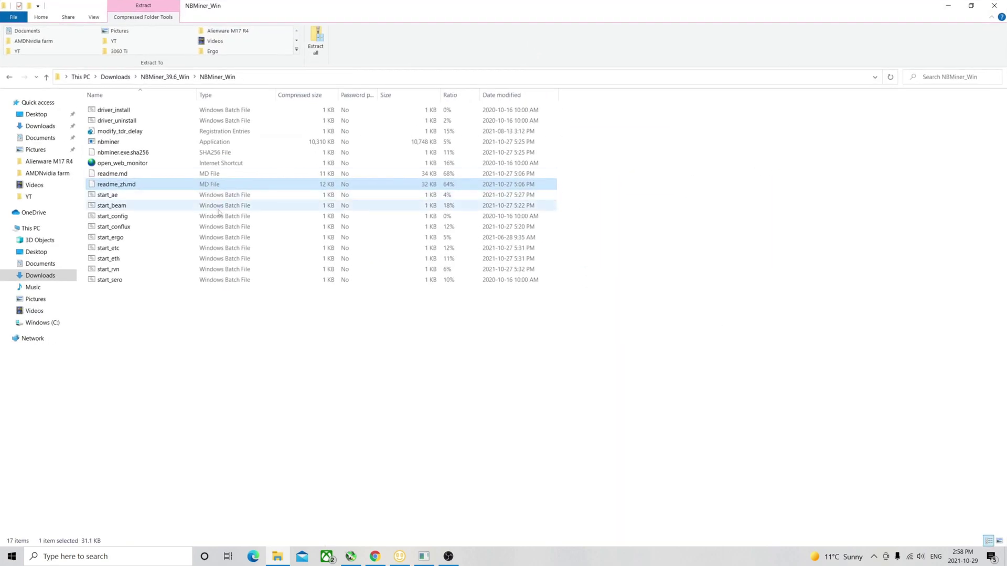
pyautogui.hotkey('ctrl', 'a')
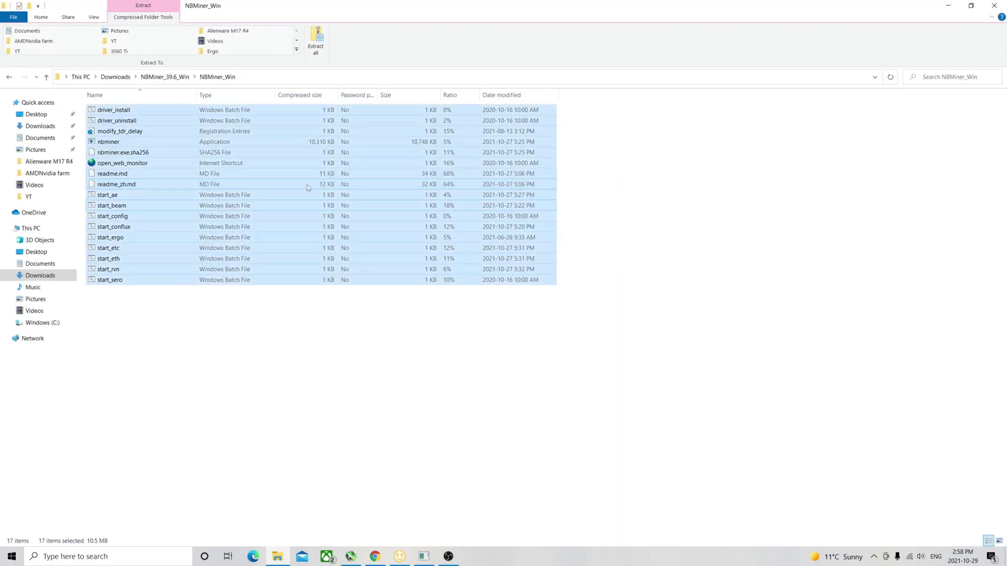
pyautogui.click(948, 5)
# In NiceHash Miner's Plugins list, open the options menu for the NBMiner plugin.
pyautogui.click(400, 558)
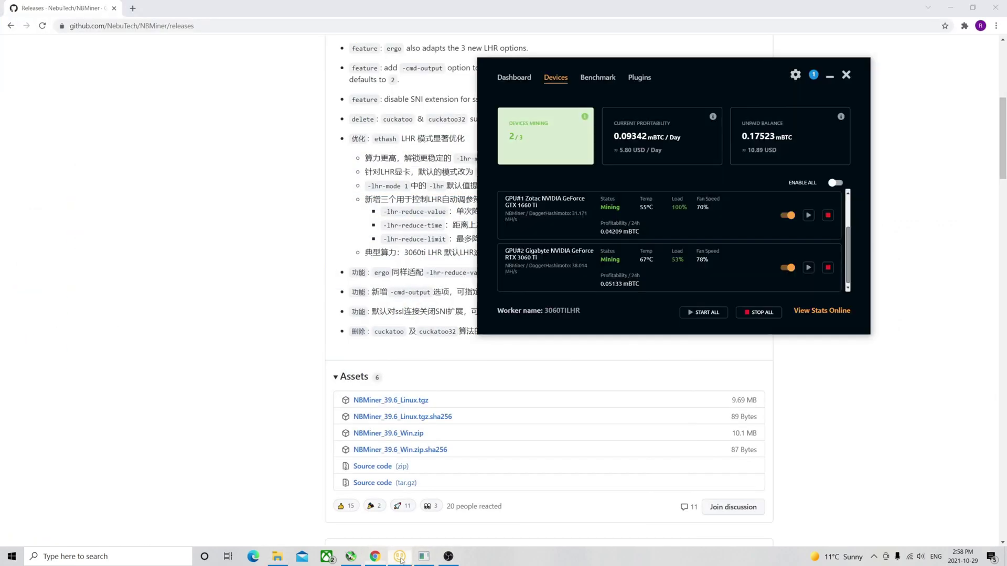
pyautogui.moveTo(676, 62); pyautogui.dragTo(496, 125)
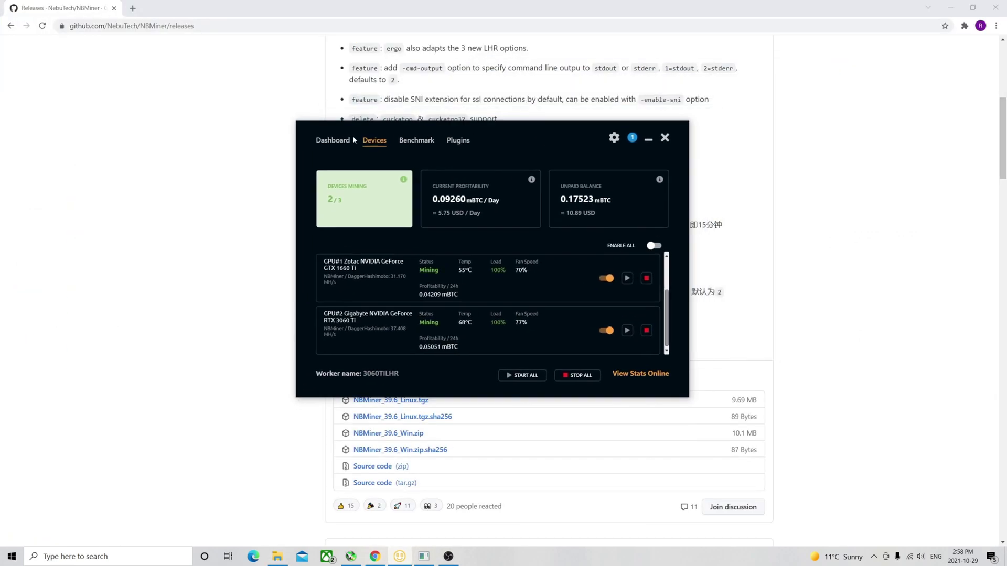
pyautogui.click(332, 140)
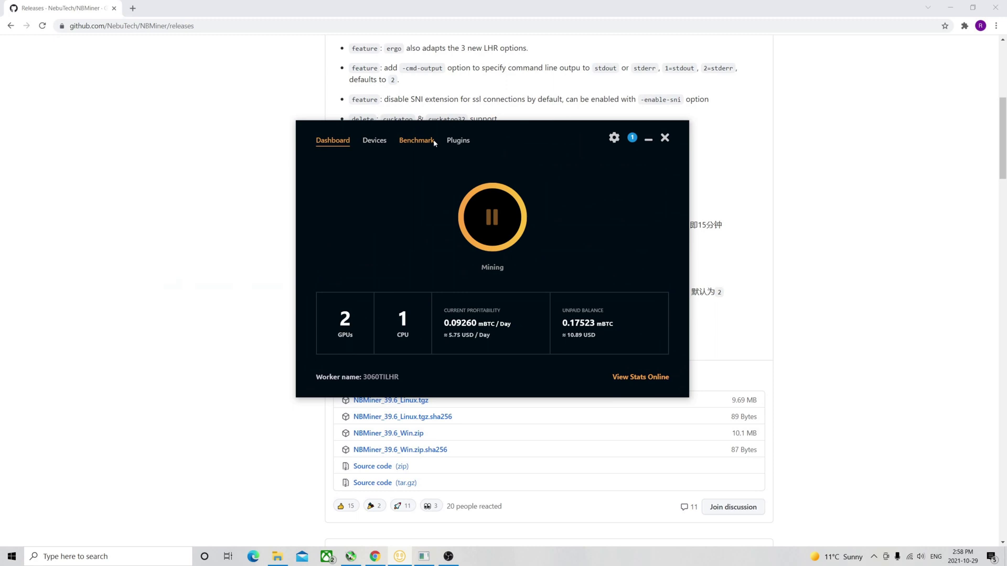
pyautogui.click(458, 140)
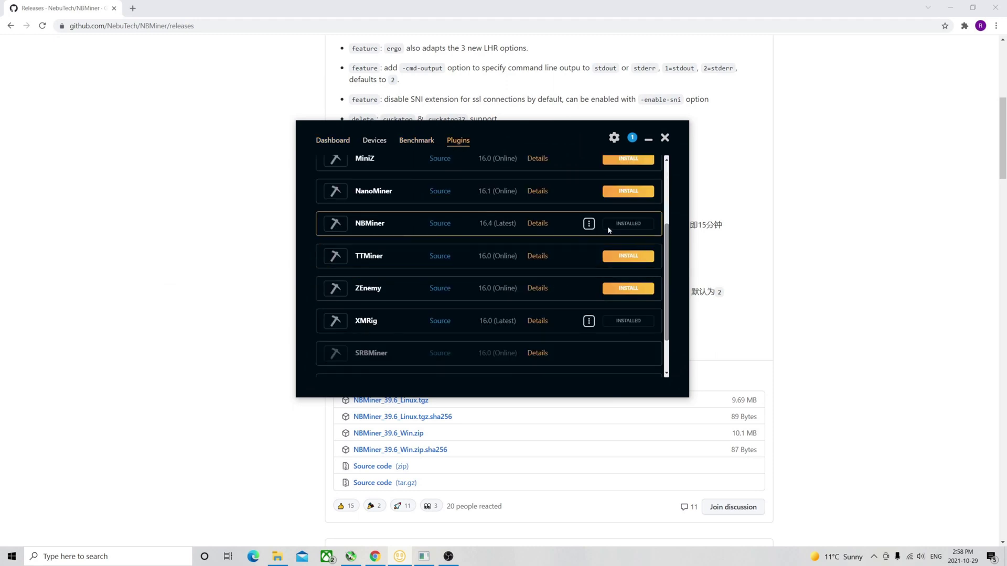
pyautogui.click(591, 225)
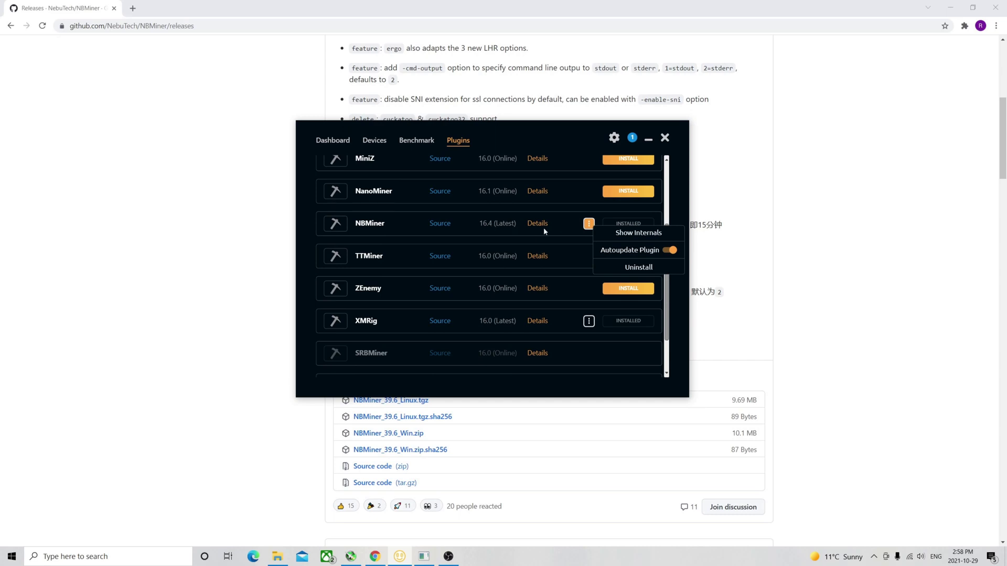
# Open NBMiner's internals, go to bins\16.4\NBMiner_Win, and paste the files, replacing existing ones.
pyautogui.click(637, 233)
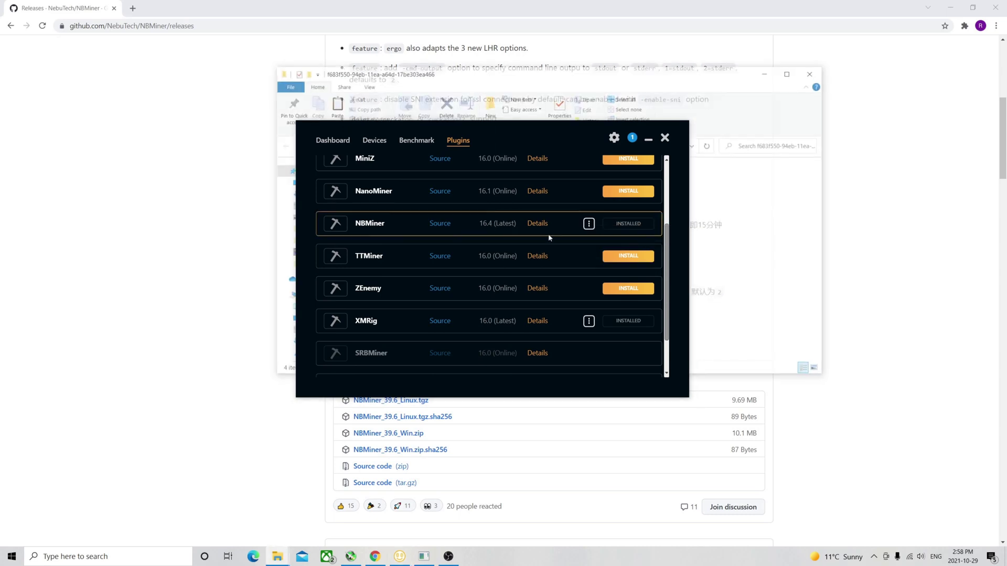
pyautogui.click(648, 138)
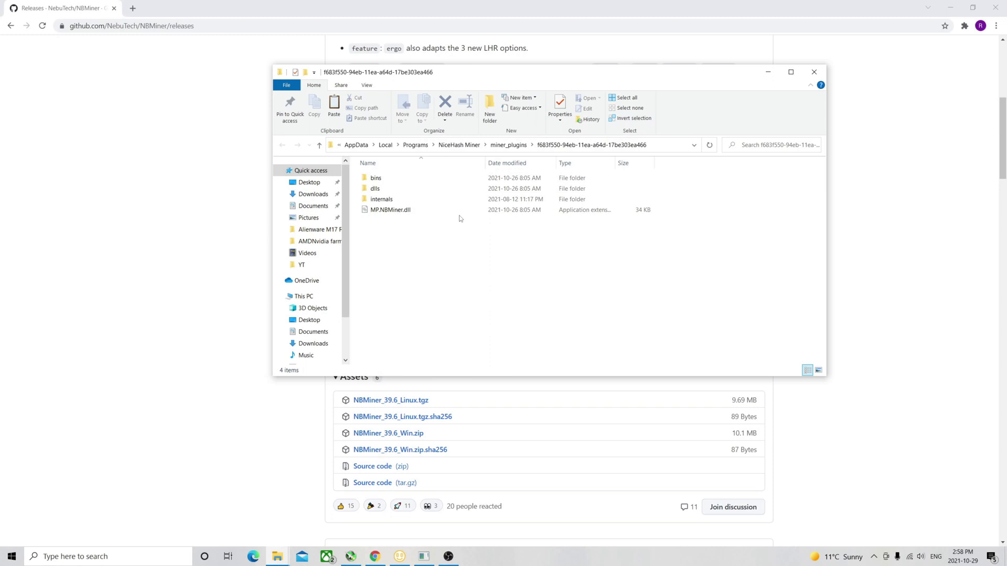
pyautogui.doubleClick(377, 178)
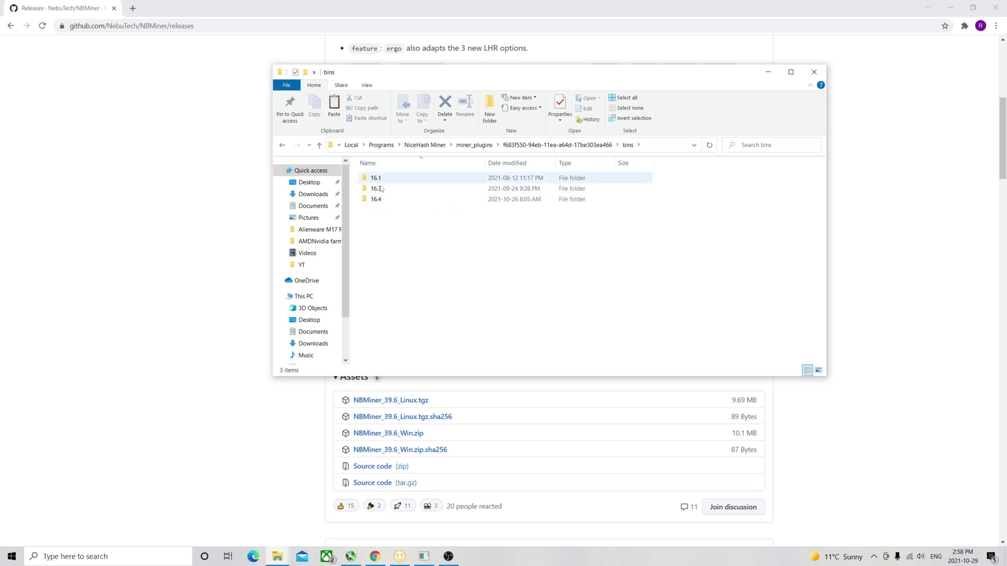
pyautogui.doubleClick(386, 202)
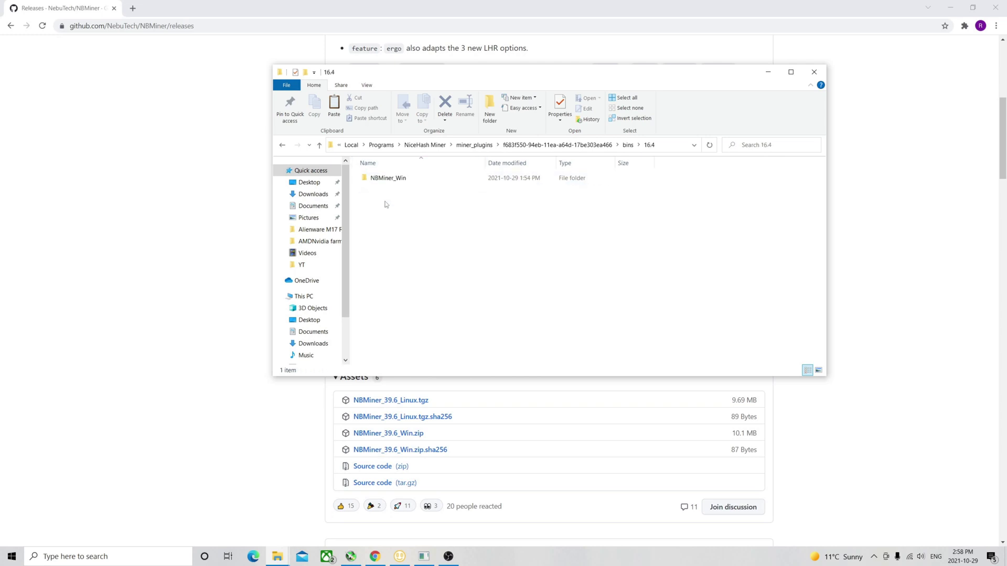
pyautogui.click(397, 179)
pyautogui.doubleClick(396, 179)
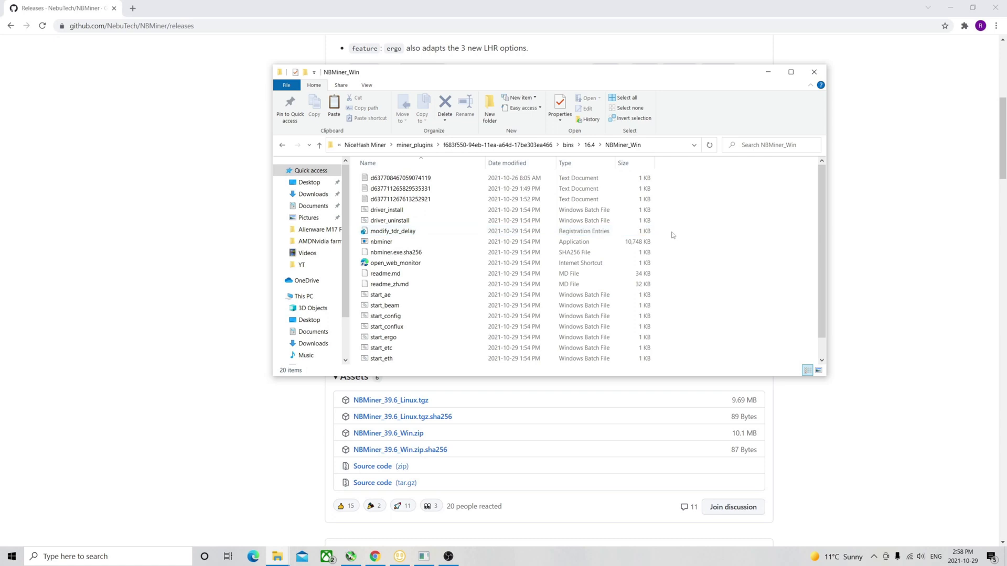
pyautogui.hotkey('ctrl', 'v')
pyautogui.click(487, 227)
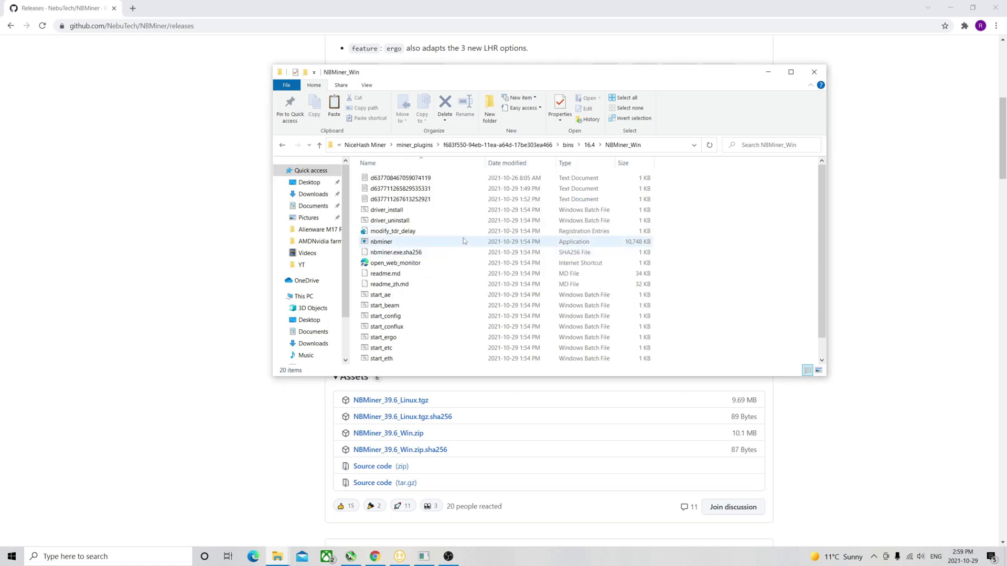
# Switch between the Dashboard and Devices pages to confirm both GPUs are mining.
pyautogui.click(400, 556)
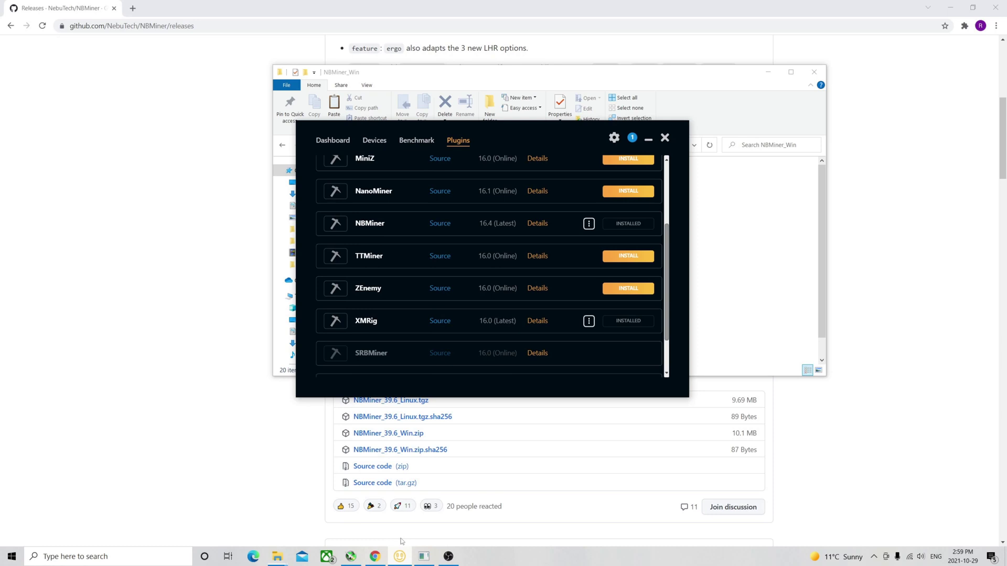
pyautogui.click(374, 140)
pyautogui.click(332, 140)
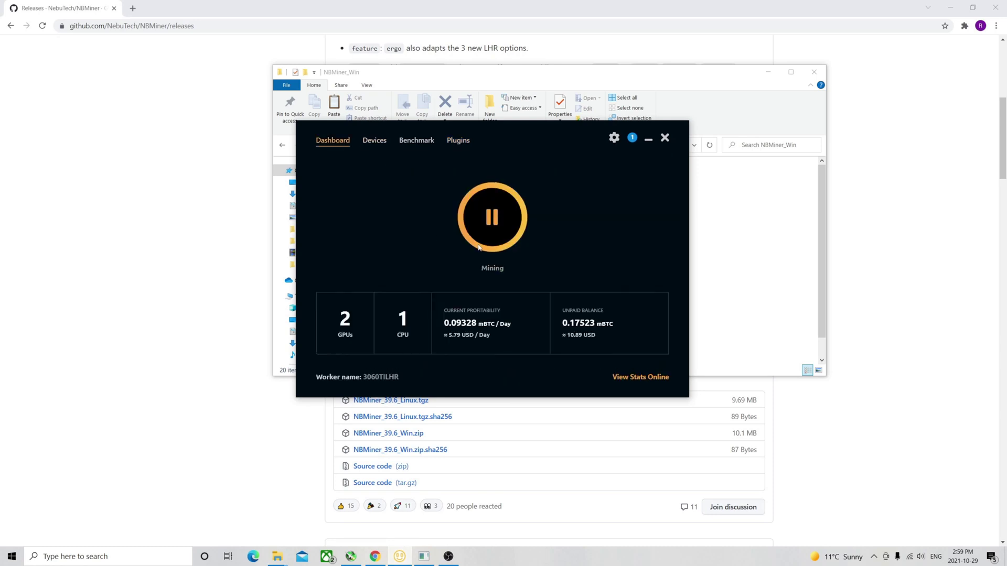
pyautogui.click(375, 141)
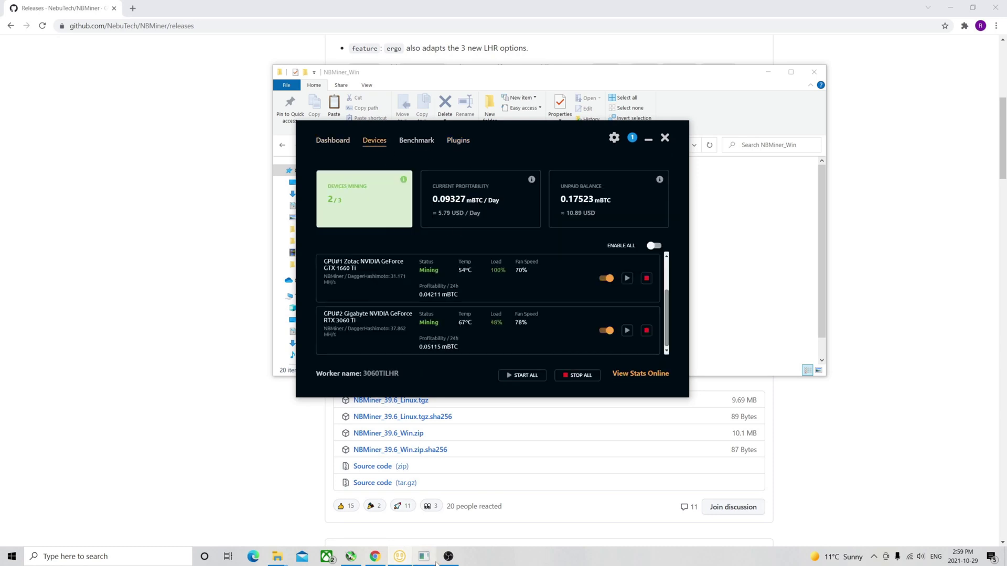
# Bring the NBMiner v39.6 console forward, move it left, and hide NiceHash Miner.
pyautogui.click(450, 508)
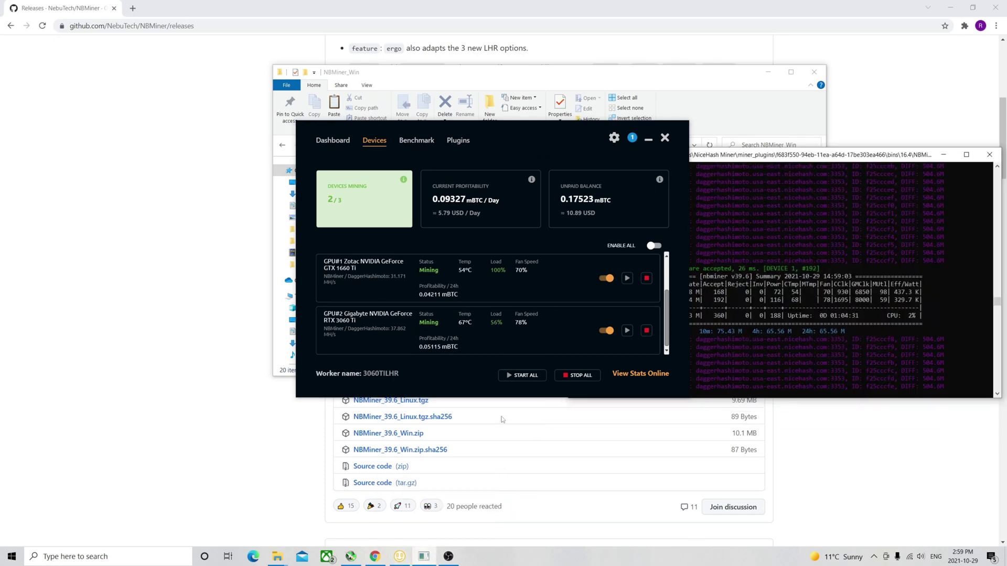
pyautogui.moveTo(770, 155); pyautogui.dragTo(282, 187)
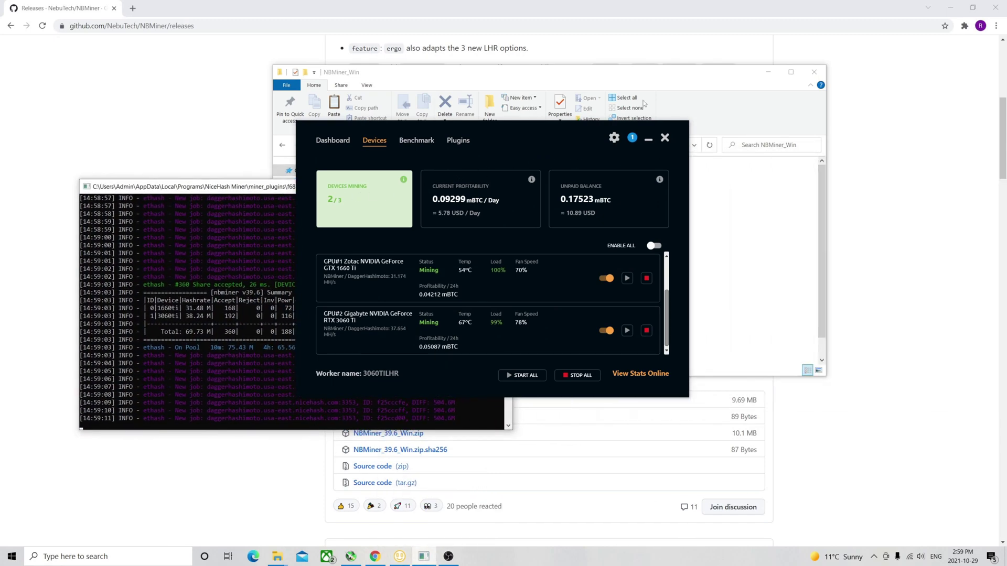
pyautogui.click(649, 139)
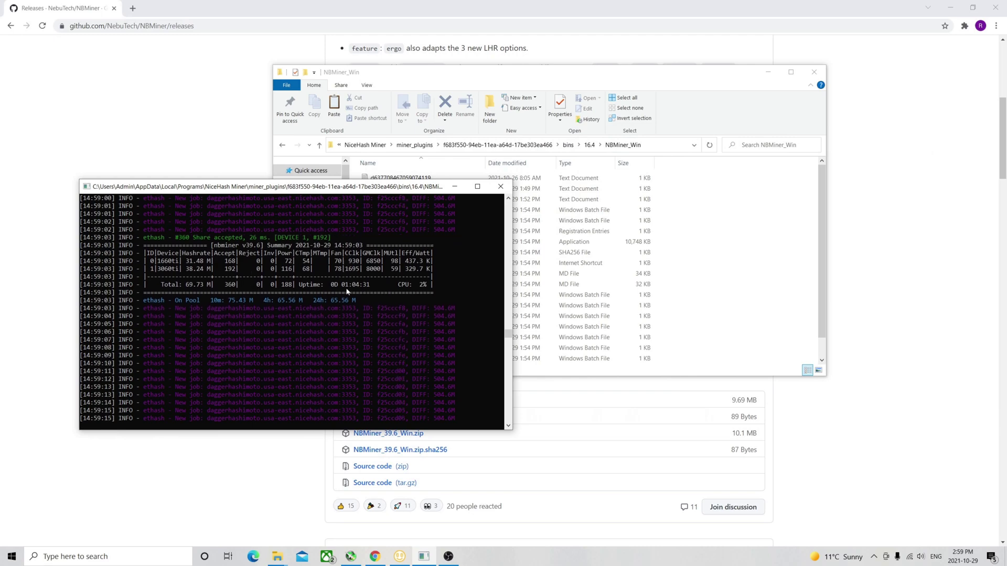
pyautogui.moveTo(508, 338)
pyautogui.mouseDown()
pyautogui.moveTo(510, 356)
pyautogui.moveTo(511, 338)
pyautogui.mouseUp()
pyautogui.click(509, 317)
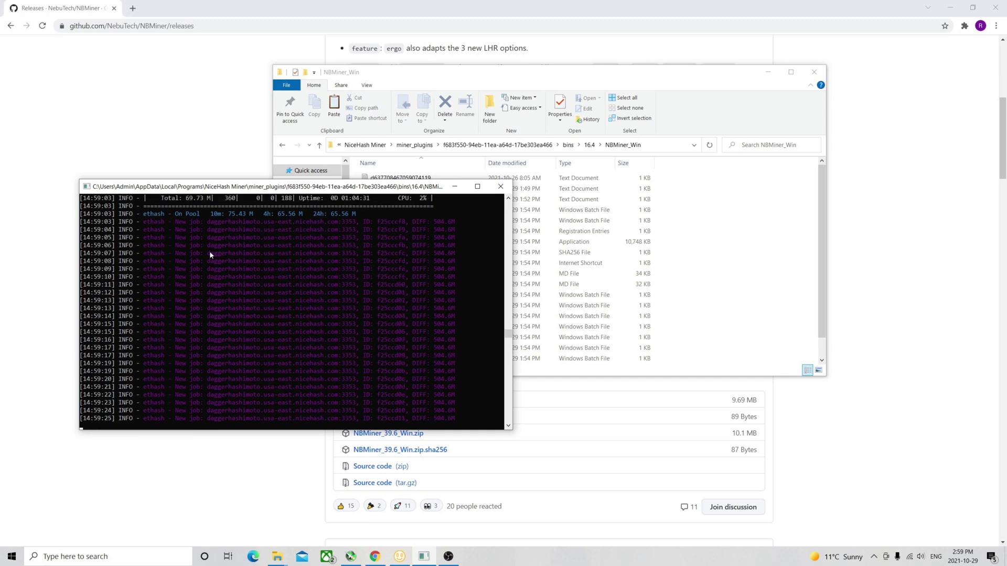
# Maximize the NBMiner console, then show MSI Afterburner's +1200 memory, 60% power limit settings.
pyautogui.click(477, 186)
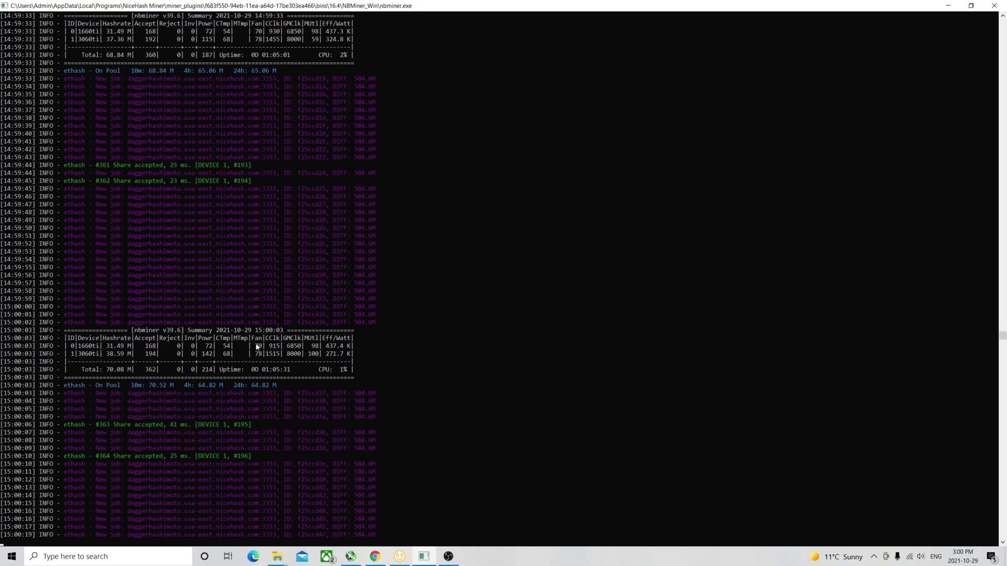
pyautogui.click(356, 562)
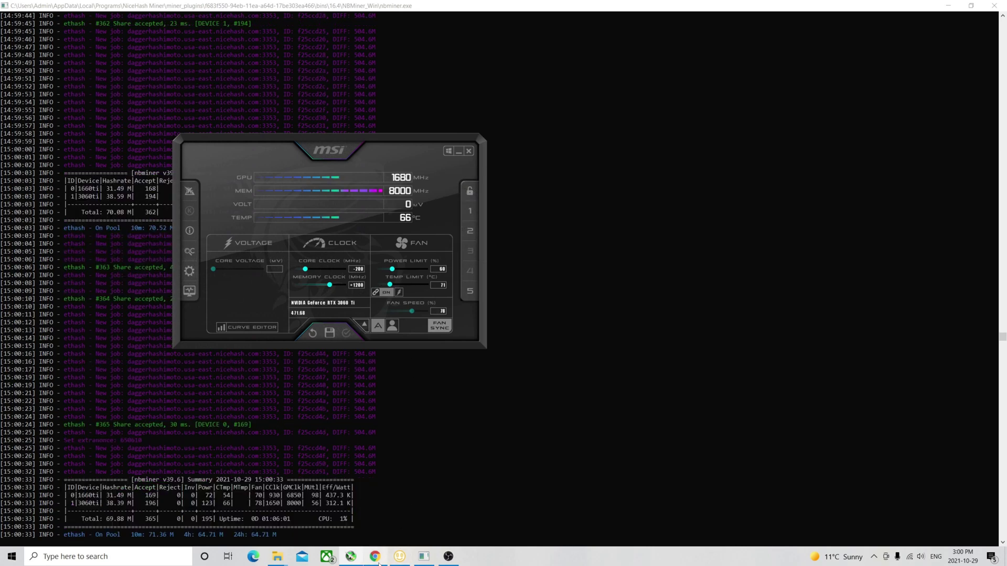
# Compare the release notes' 3060ti 45.5MH/s figure against Afterburner's +1200 memory overclock.
pyautogui.click(375, 556)
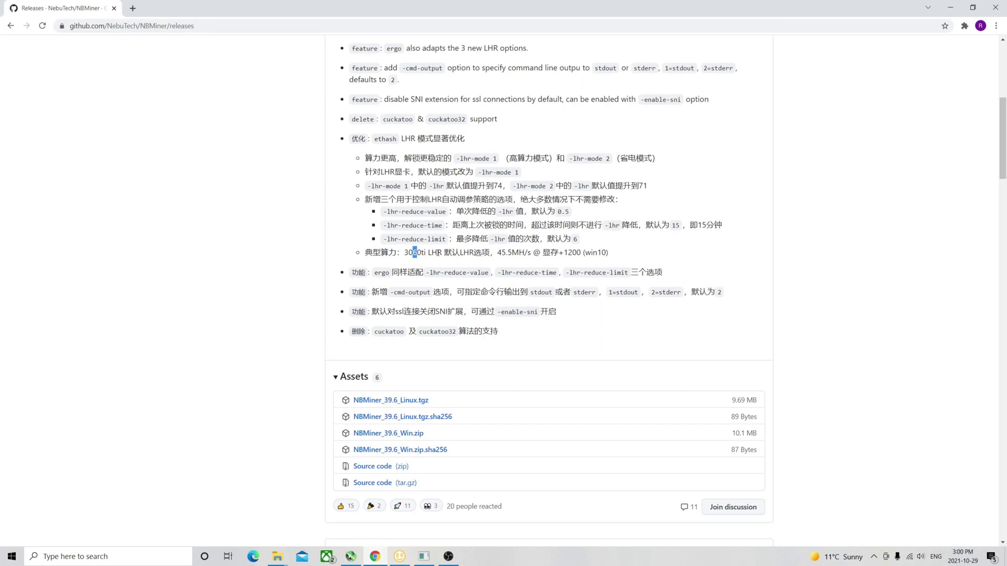
pyautogui.moveTo(413, 252); pyautogui.dragTo(592, 252)
pyautogui.click(664, 252)
pyautogui.click(375, 556)
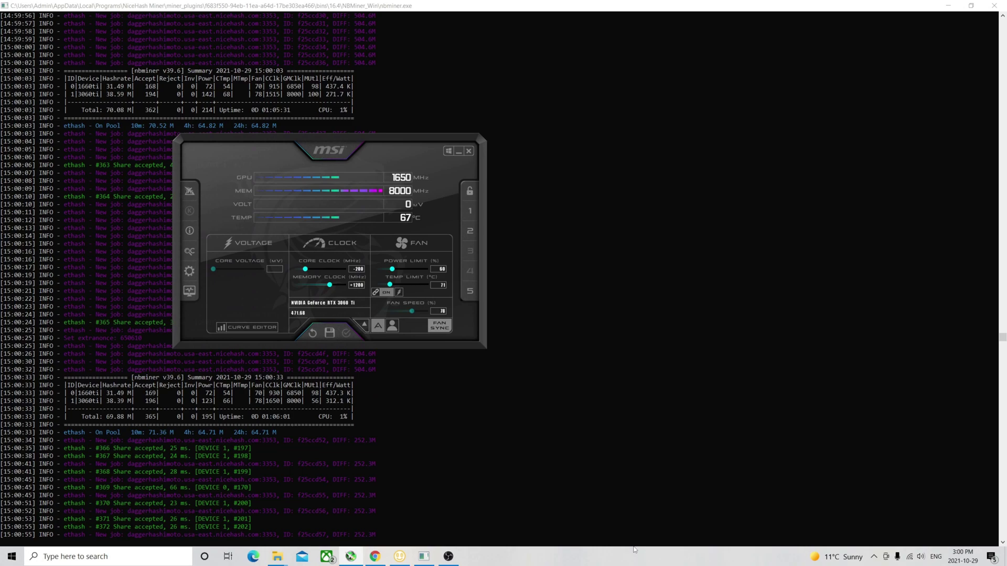
pyautogui.hotkey('alt', 'Tab')
pyautogui.moveTo(502, 252); pyautogui.dragTo(525, 252)
pyautogui.click(536, 247)
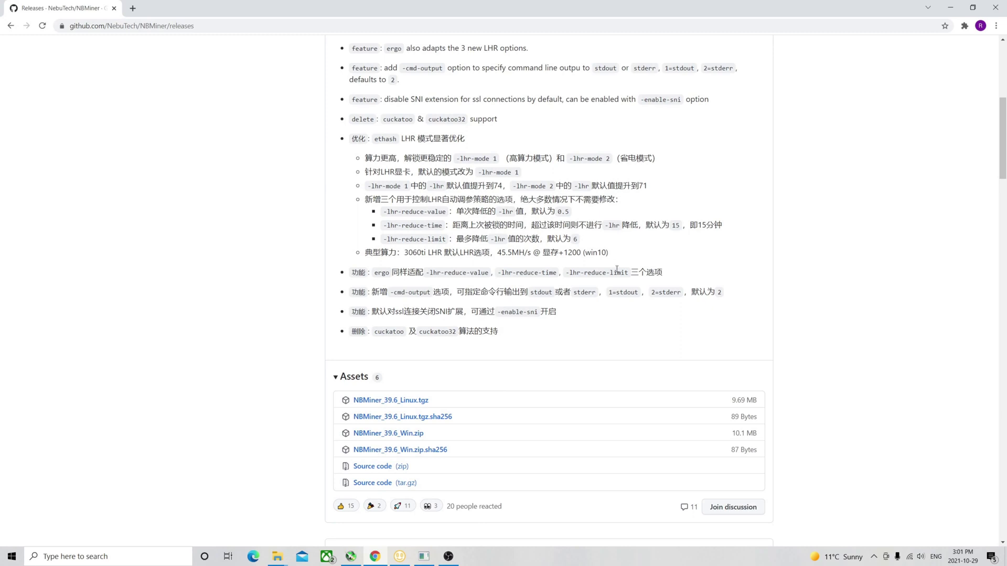